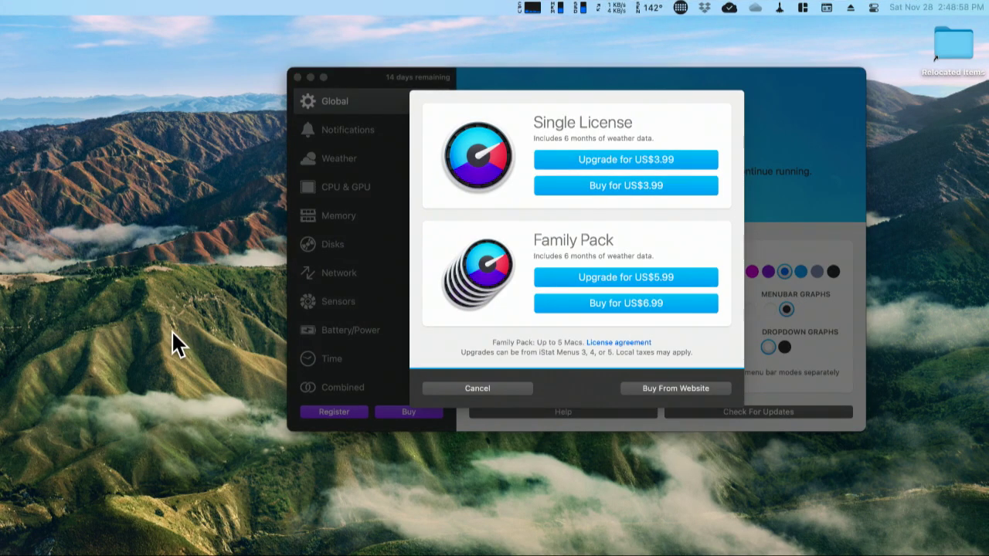
- Dismiss the license purchase dialog and view the memory and CPU details from the menu bar
{"action": "left_click", "coordinate": [456, 390]}
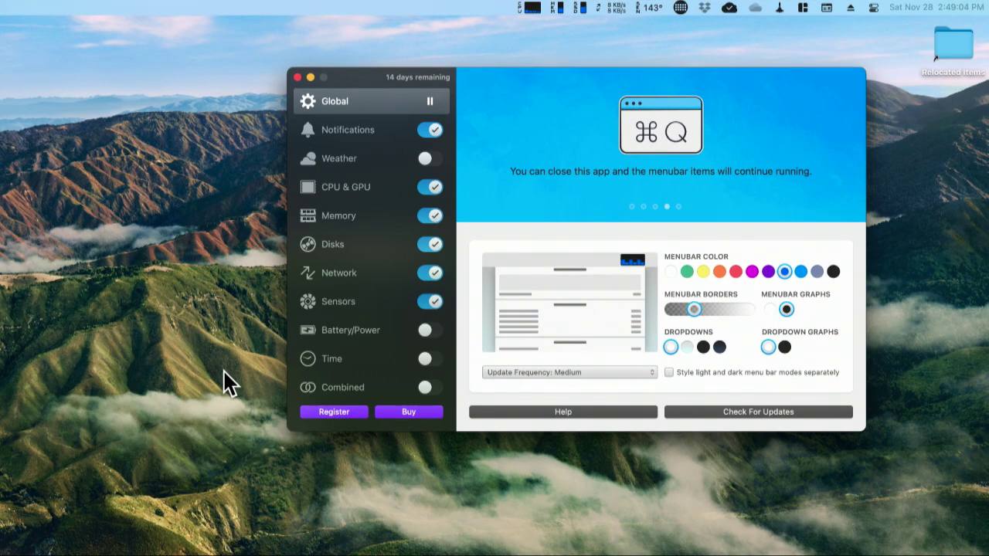
{"action": "left_click", "coordinate": [599, 9]}
{"action": "left_click", "coordinate": [558, 8]}
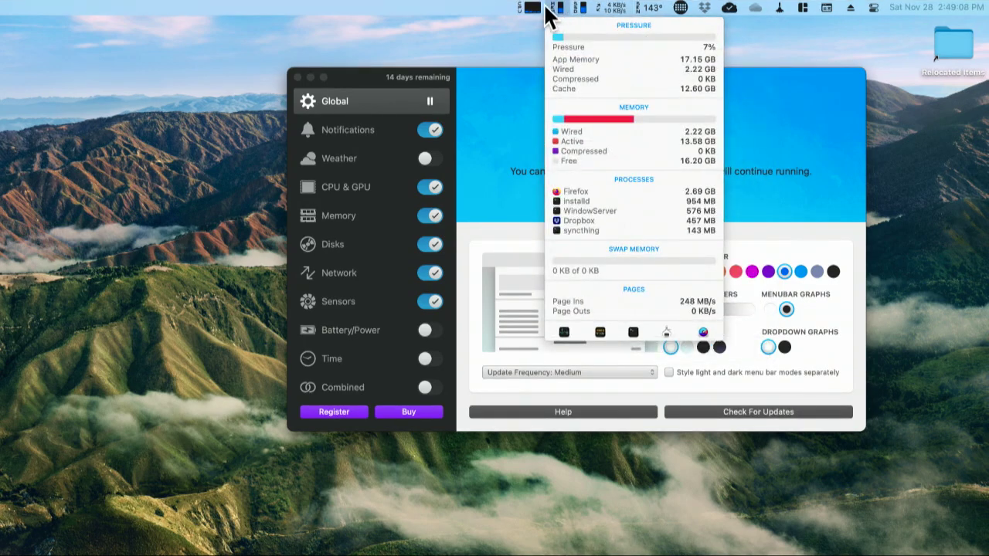
{"action": "left_click", "coordinate": [533, 6]}
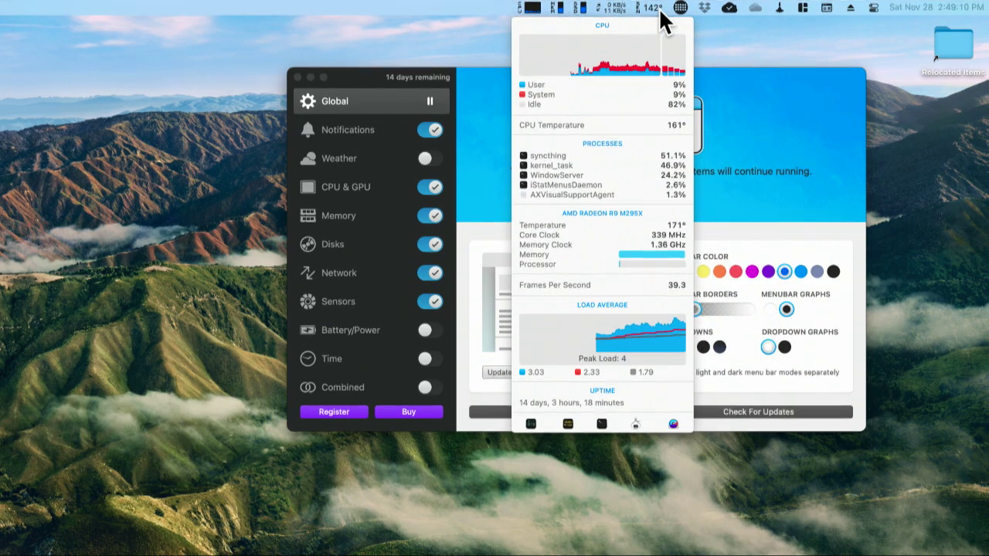
{"action": "left_click", "coordinate": [578, 34]}
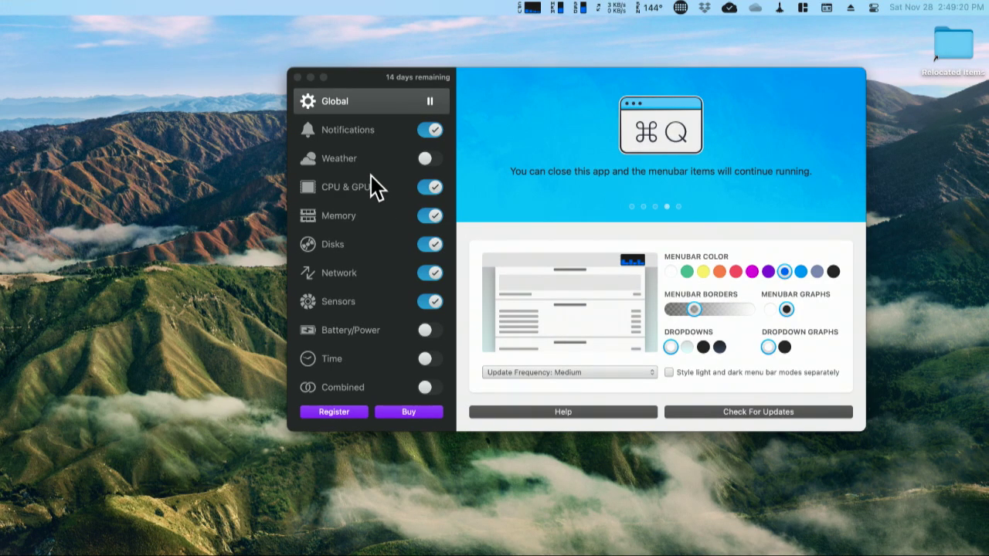
- Enable the Weather menu bar item and allow iStat Menus Status to use the current location
{"action": "left_click", "coordinate": [426, 159]}
{"action": "left_click", "coordinate": [426, 159]}
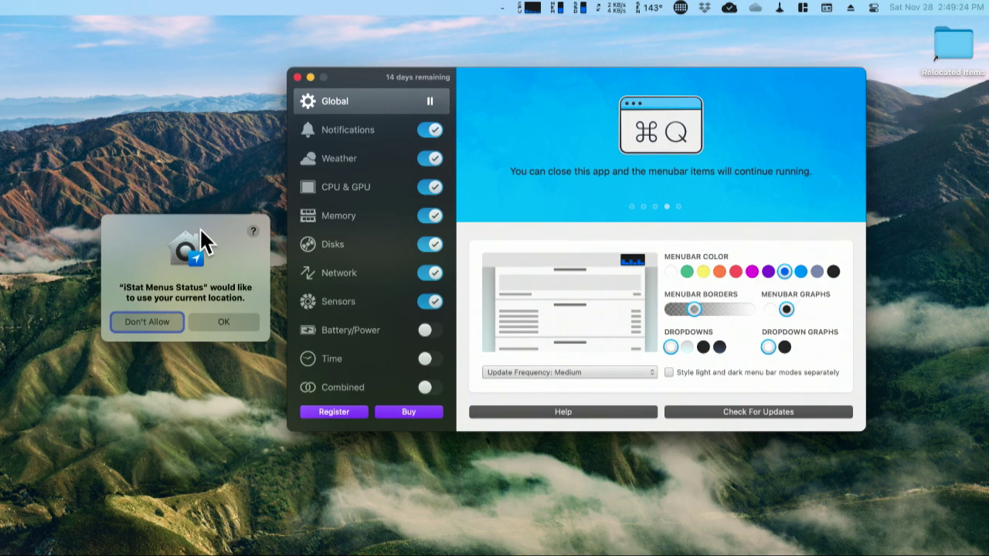
{"action": "left_click", "coordinate": [205, 324]}
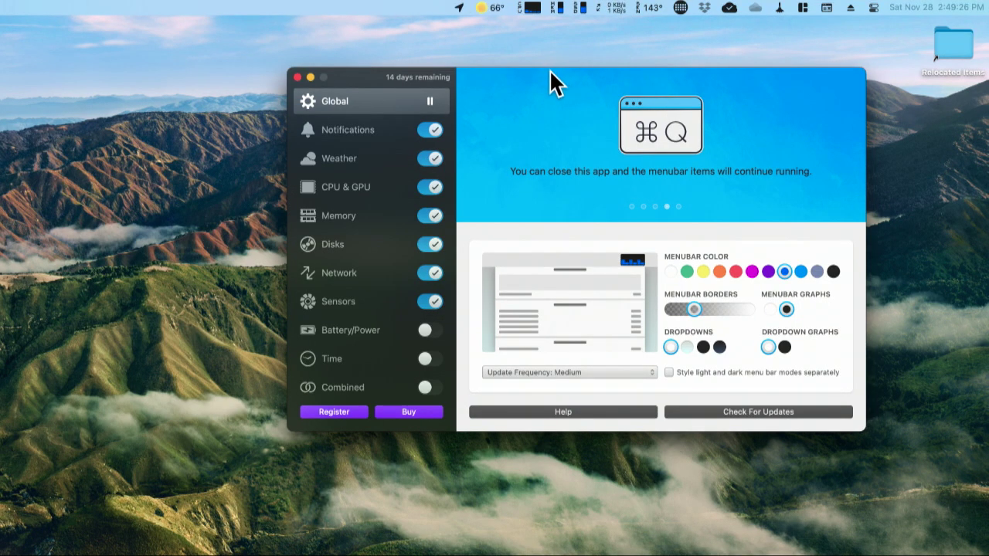
- View the weather forecast from the menu bar and close it again
{"action": "left_click", "coordinate": [480, 7]}
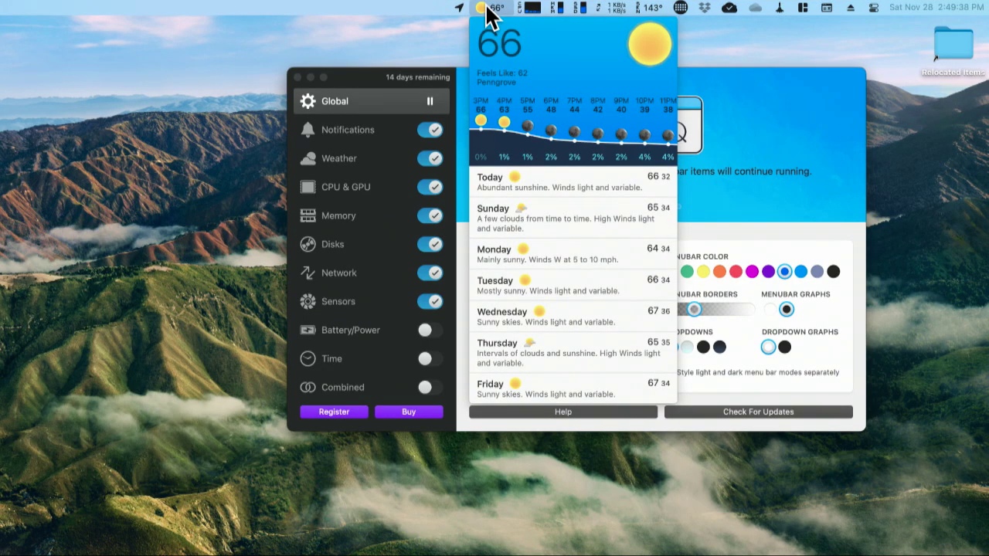
{"action": "left_click", "coordinate": [486, 9]}
{"action": "left_click", "coordinate": [486, 9]}
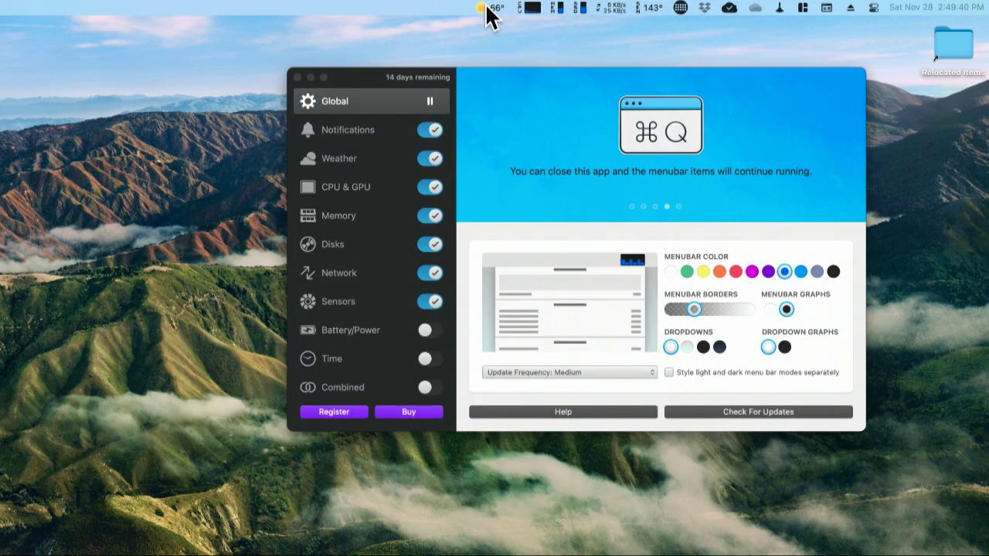
{"action": "left_click", "coordinate": [487, 9]}
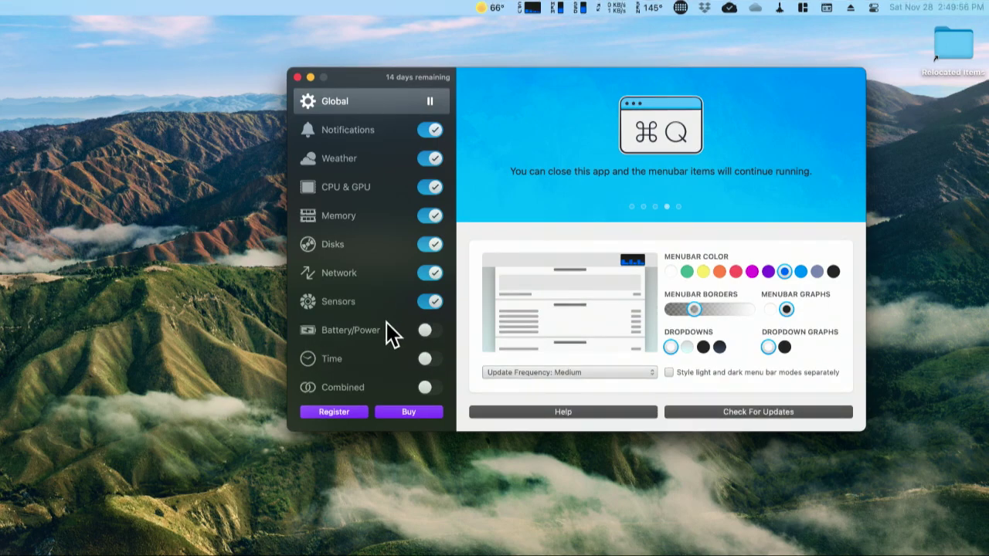
- Try the Battery/Power and Time menu bar items, switching each one on and back off
{"action": "left_click", "coordinate": [426, 333]}
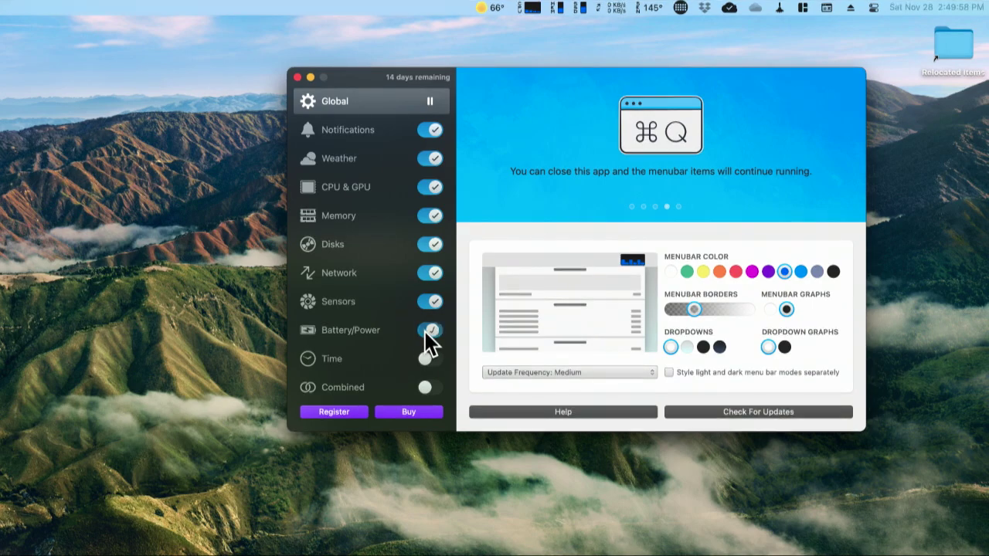
{"action": "left_click", "coordinate": [430, 334]}
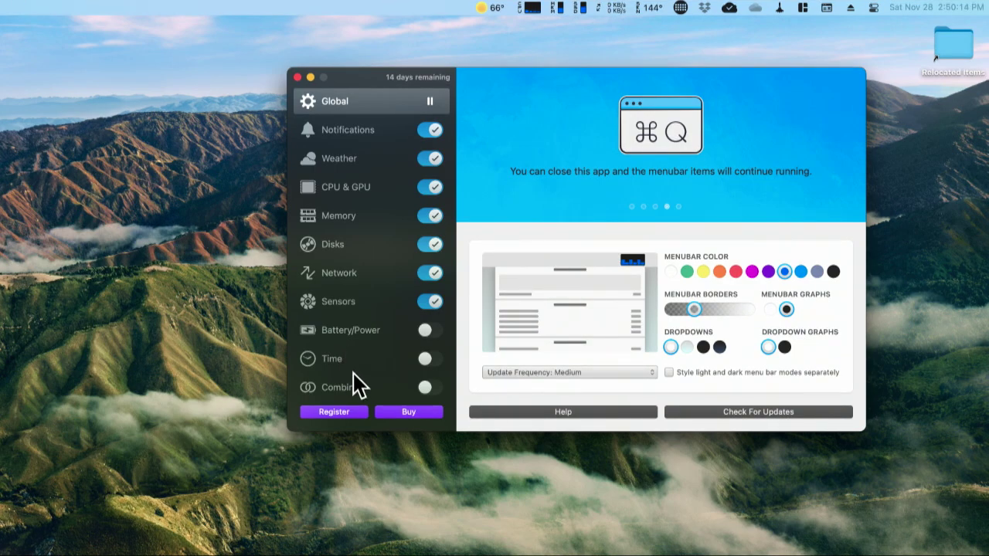
{"action": "left_click", "coordinate": [430, 361]}
{"action": "left_click", "coordinate": [430, 360]}
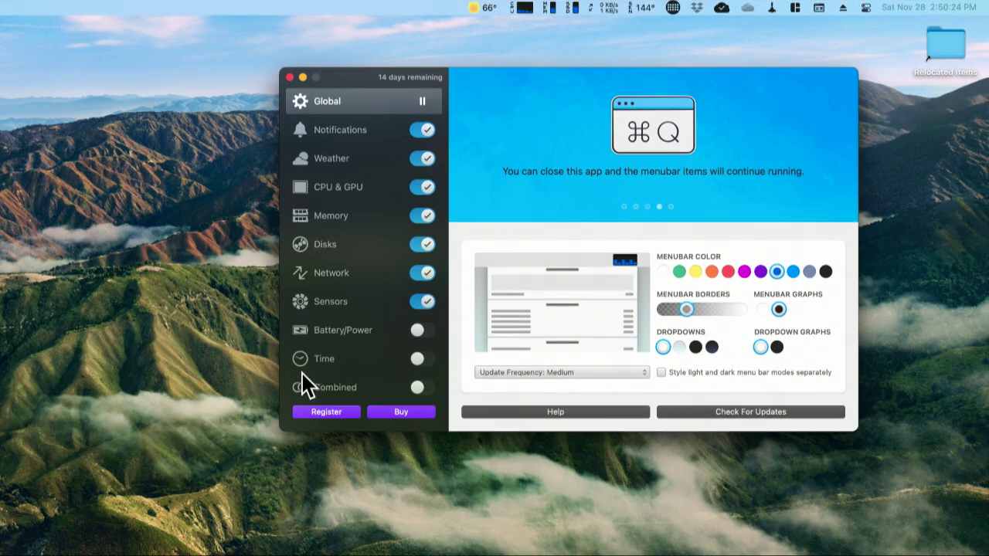
- Switch the Combined menu bar item on and back off
{"action": "left_click", "coordinate": [417, 388]}
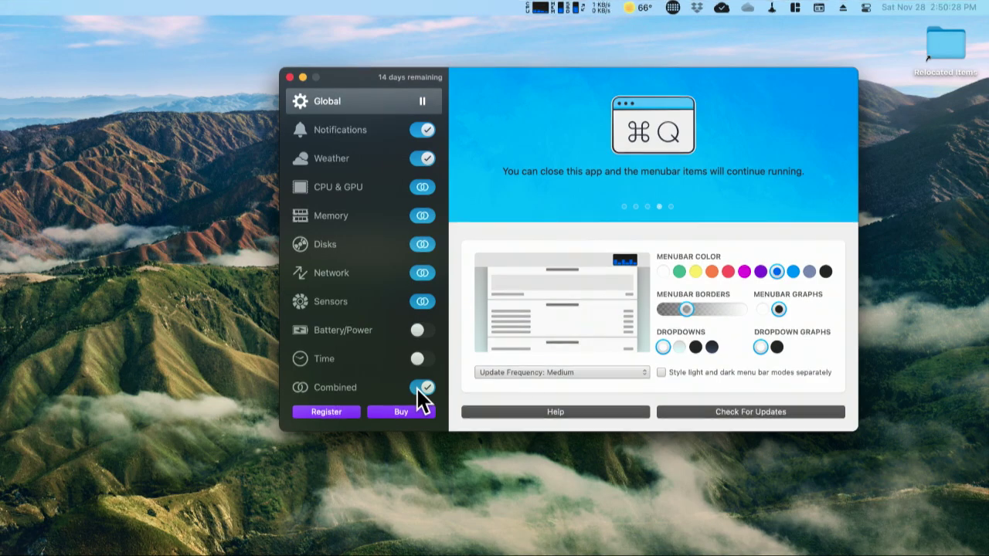
{"action": "left_click", "coordinate": [420, 388]}
- Enable the CPU & GPU, Memory, Disks, Network, Sensors and Time menu bar items
{"action": "left_click", "coordinate": [422, 186]}
{"action": "left_click", "coordinate": [421, 217]}
{"action": "left_click", "coordinate": [421, 244]}
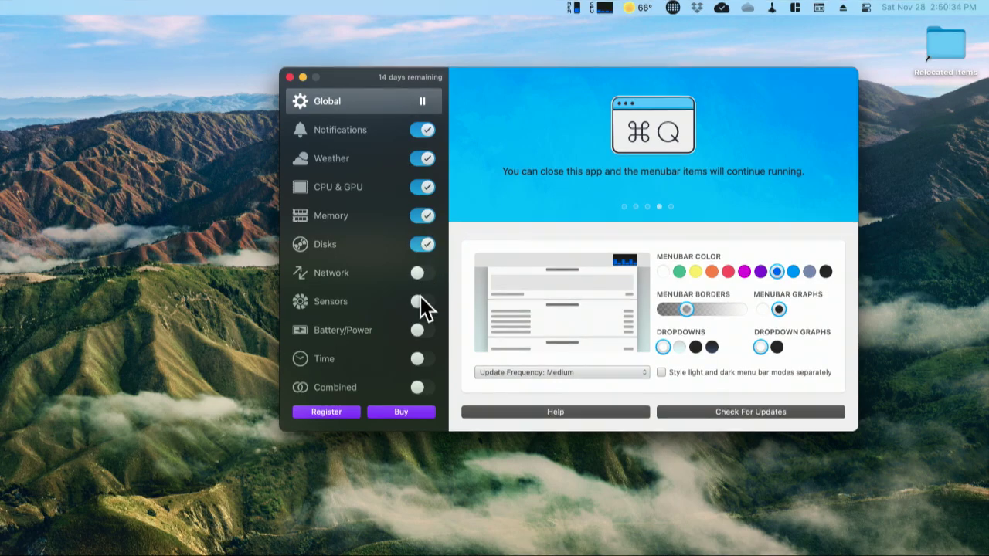
{"action": "left_click", "coordinate": [423, 275]}
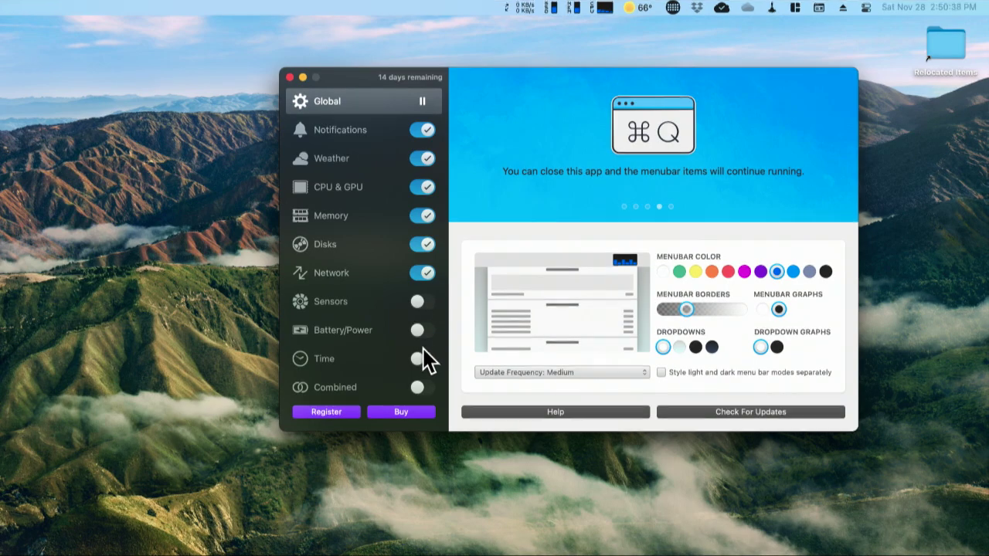
{"action": "left_click", "coordinate": [420, 310]}
{"action": "left_click", "coordinate": [415, 360]}
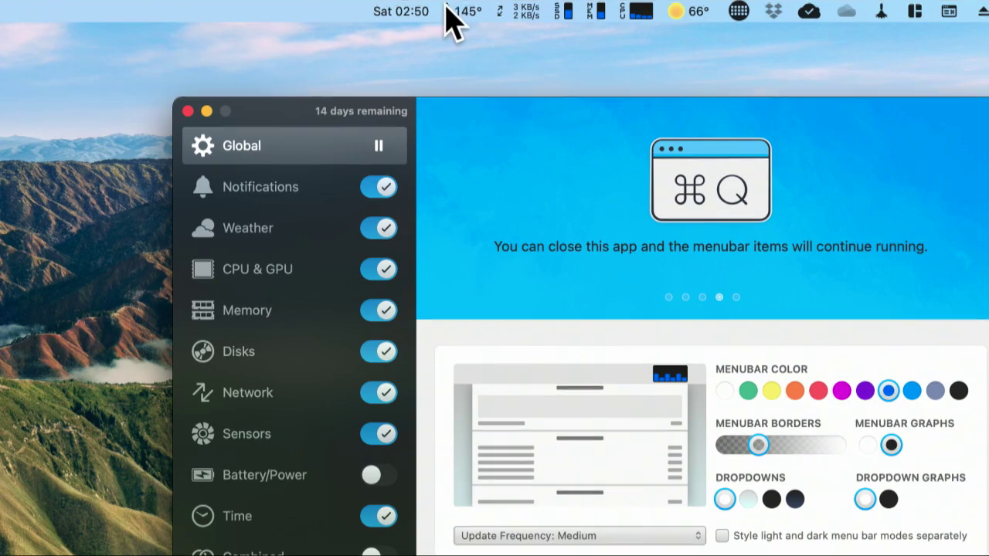
- View the sensor readings and show the CPU Core 2 history over 24 hours, 7 days and 30 days
{"action": "left_click", "coordinate": [474, 9]}
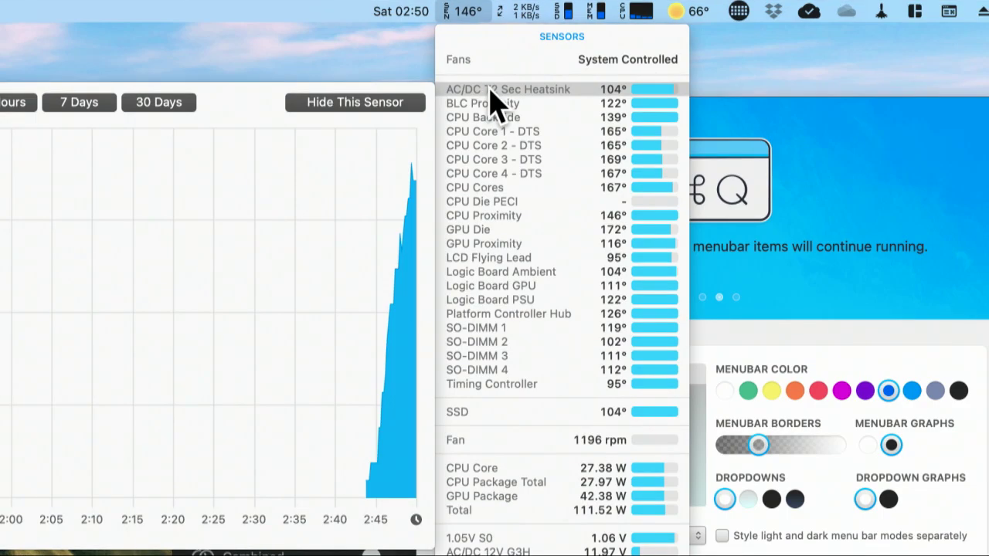
{"action": "mouse_move", "coordinate": [510, 128]}
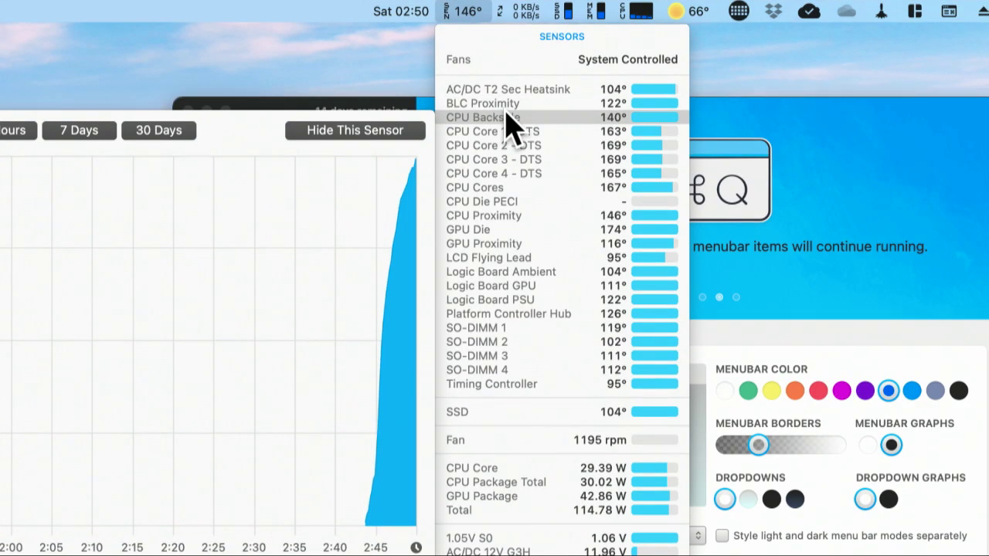
{"action": "mouse_move", "coordinate": [497, 144]}
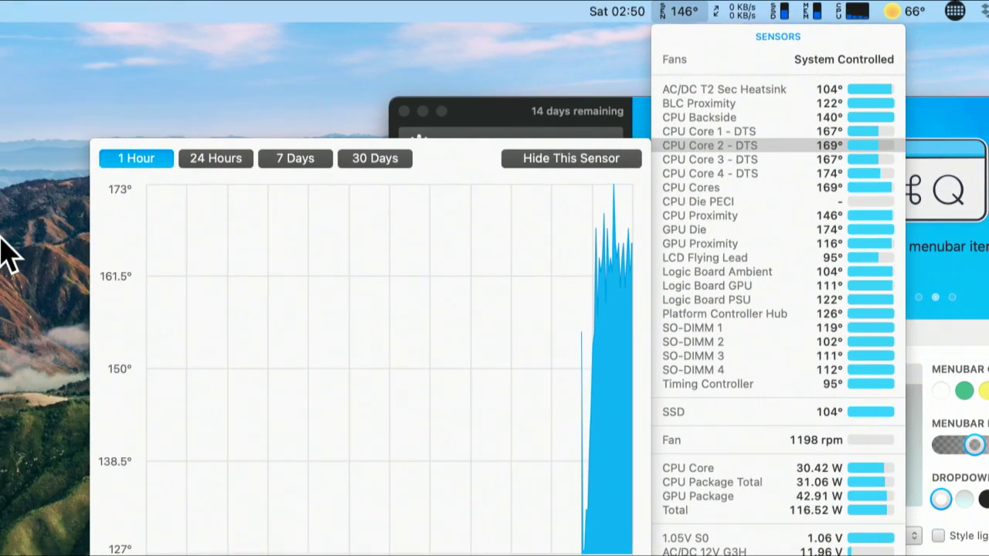
{"action": "left_click", "coordinate": [221, 163]}
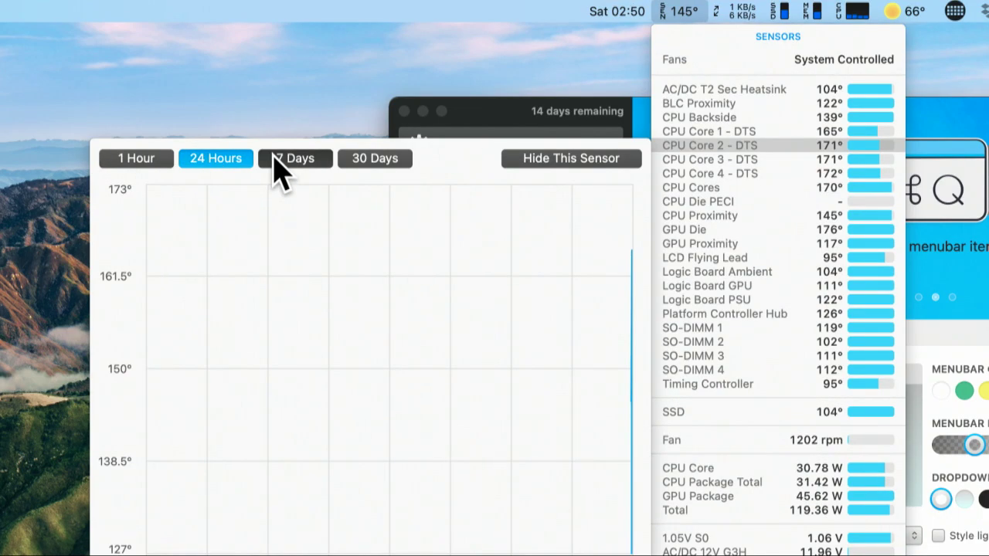
{"action": "left_click", "coordinate": [301, 164]}
{"action": "left_click", "coordinate": [367, 164]}
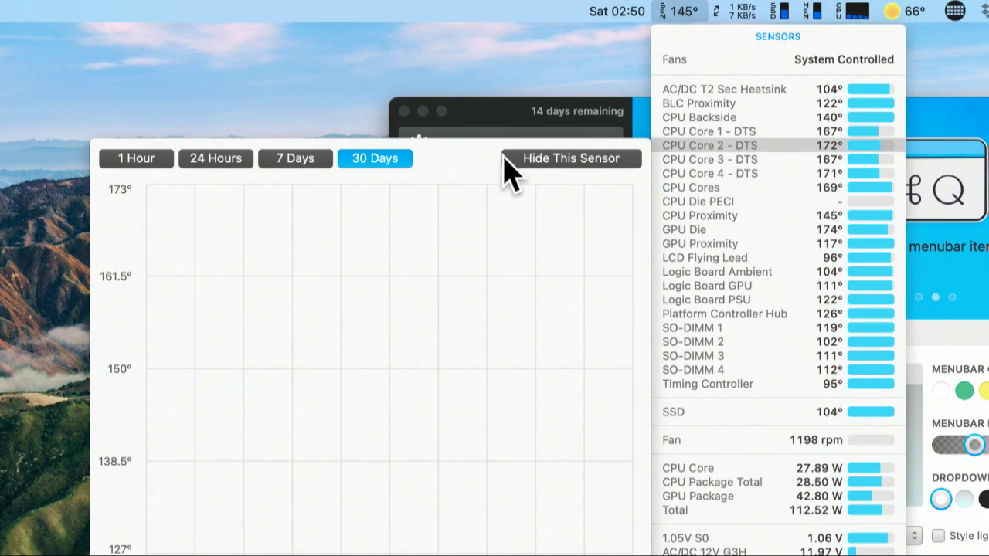
- Examine the 30-day history graphs of the other sensors, including BLC Proximity, GPU Proximity, SO-DIMM 1 and SSD
{"action": "mouse_move", "coordinate": [826, 116]}
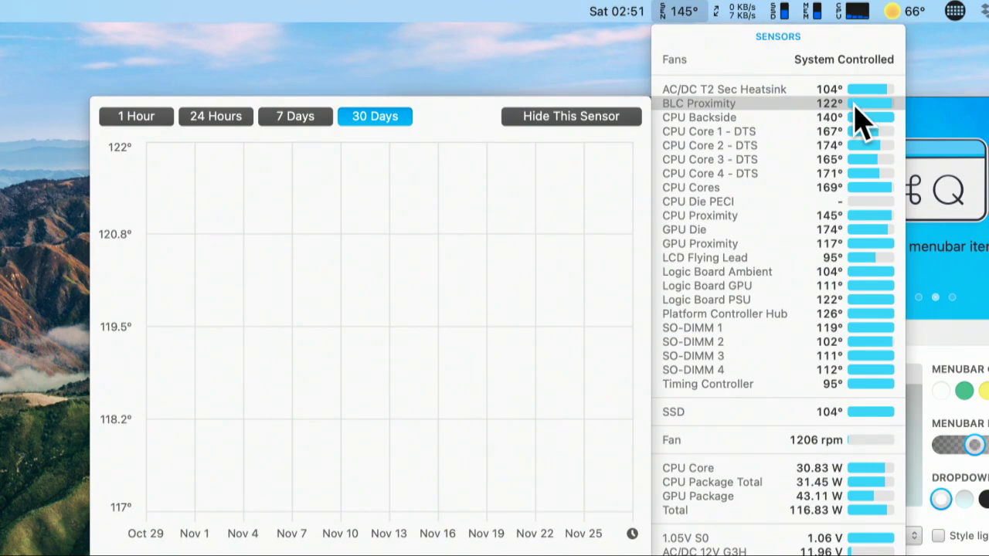
{"action": "mouse_move", "coordinate": [856, 148]}
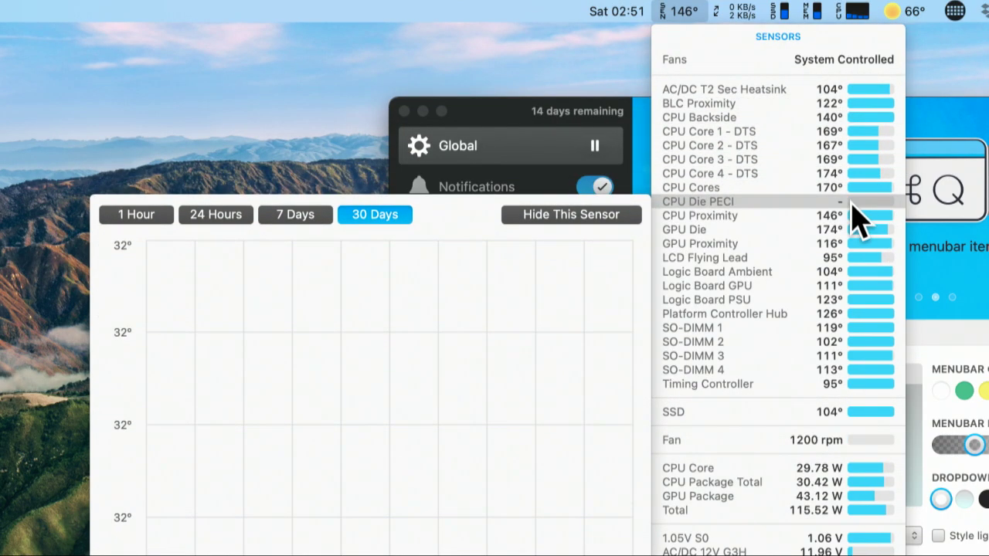
{"action": "mouse_move", "coordinate": [856, 241]}
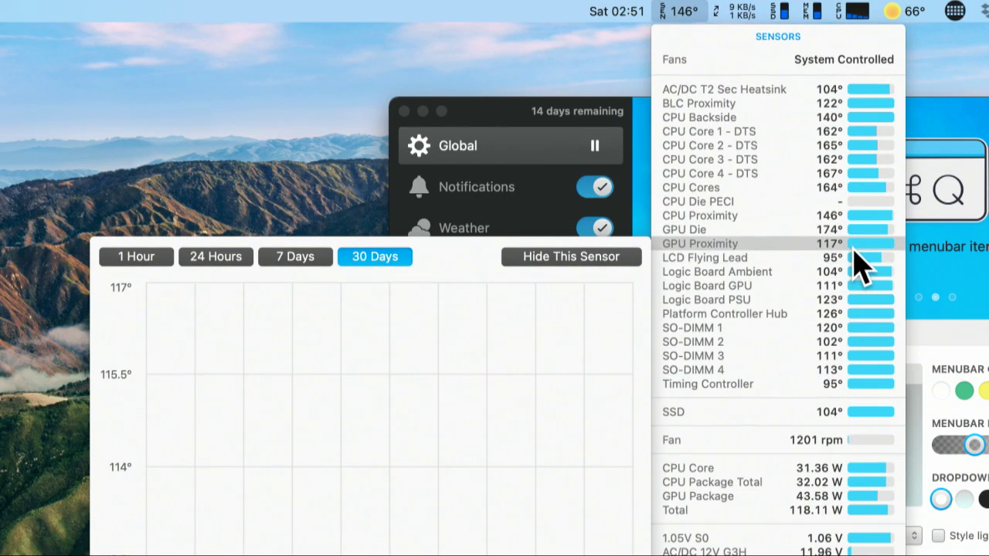
{"action": "mouse_move", "coordinate": [861, 311]}
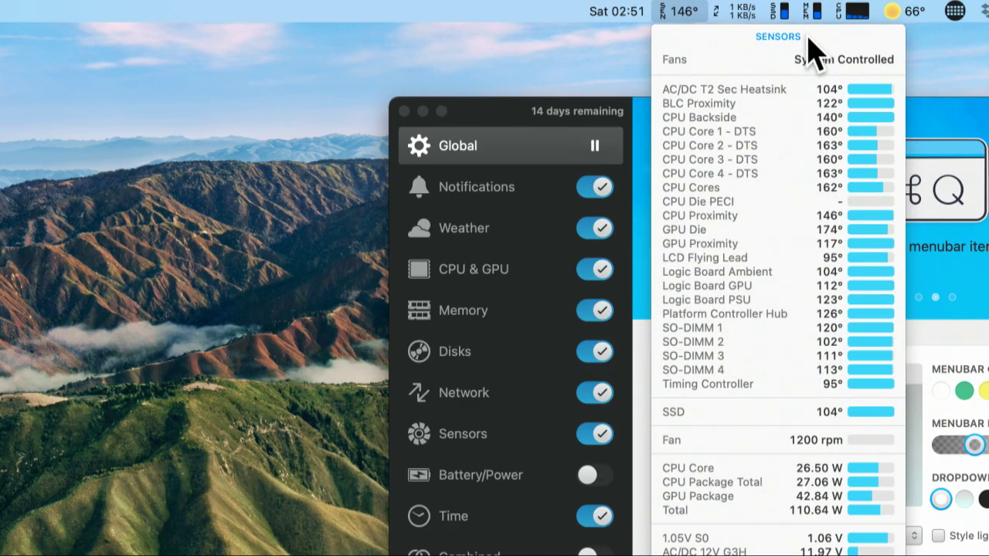
{"action": "mouse_move", "coordinate": [796, 57]}
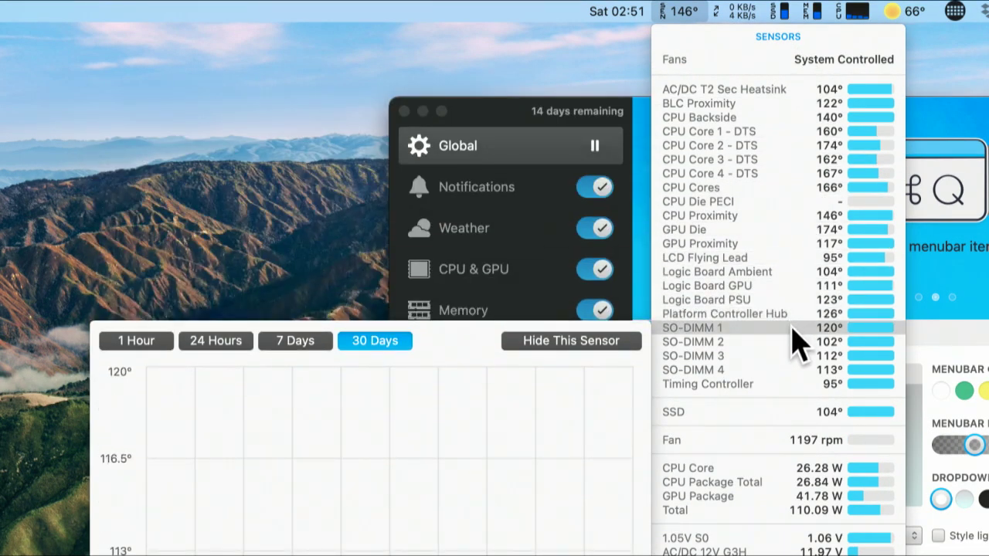
{"action": "mouse_move", "coordinate": [807, 429]}
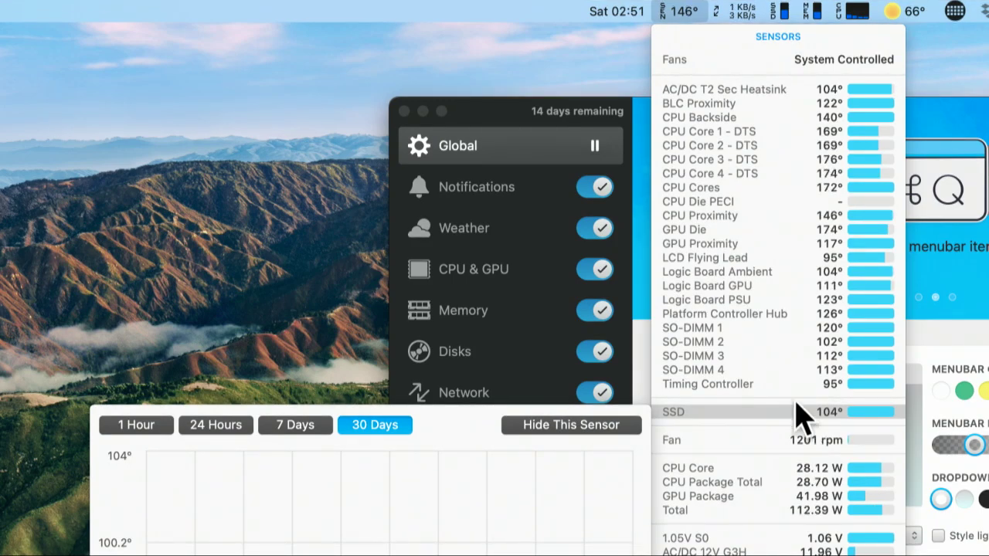
{"action": "mouse_move", "coordinate": [686, 106]}
- Examine the network details from the menu bar, including the upload and download activity graph
{"action": "left_click", "coordinate": [745, 17]}
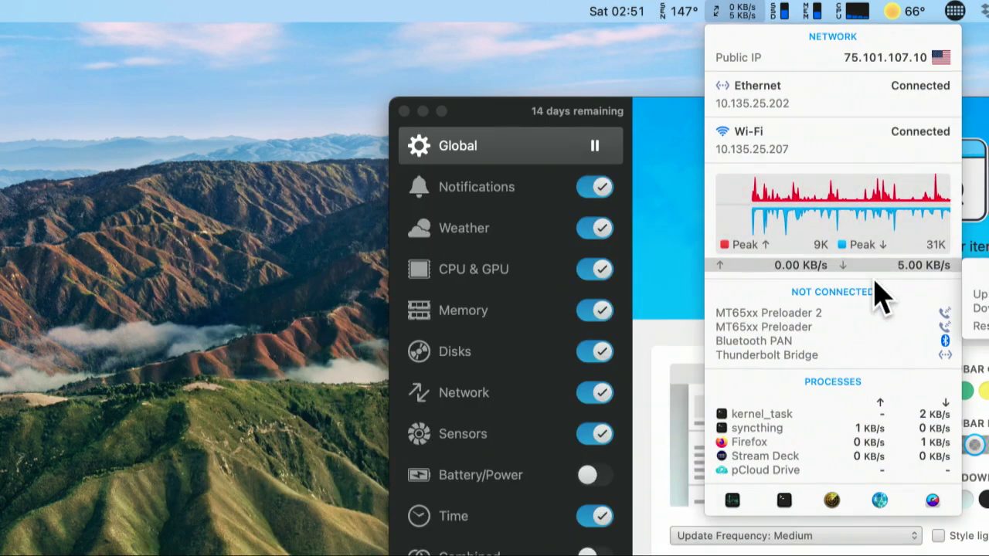
{"action": "mouse_move", "coordinate": [900, 263]}
{"action": "mouse_move", "coordinate": [889, 232]}
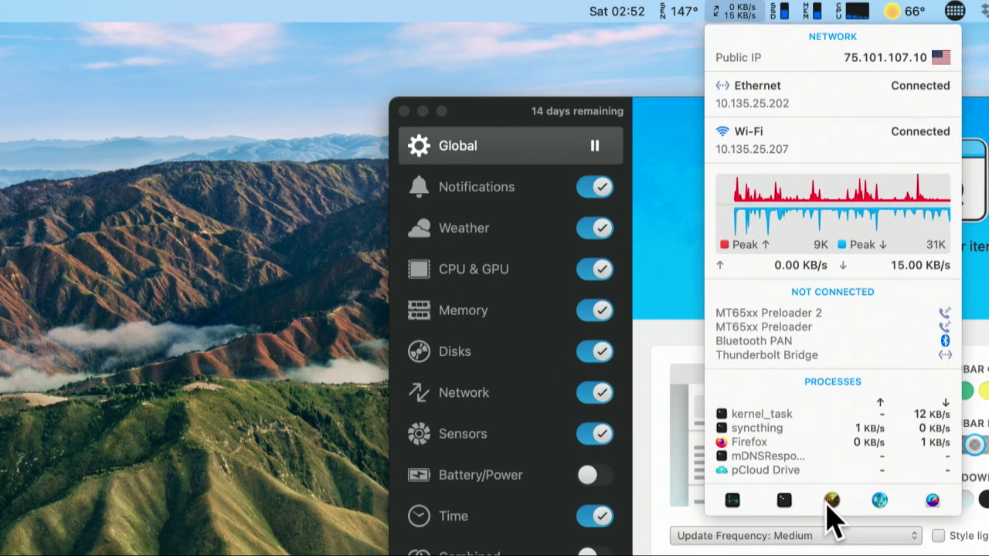
- Launch Network Utility from the network details, move its window into view and close it
{"action": "left_click", "coordinate": [832, 500]}
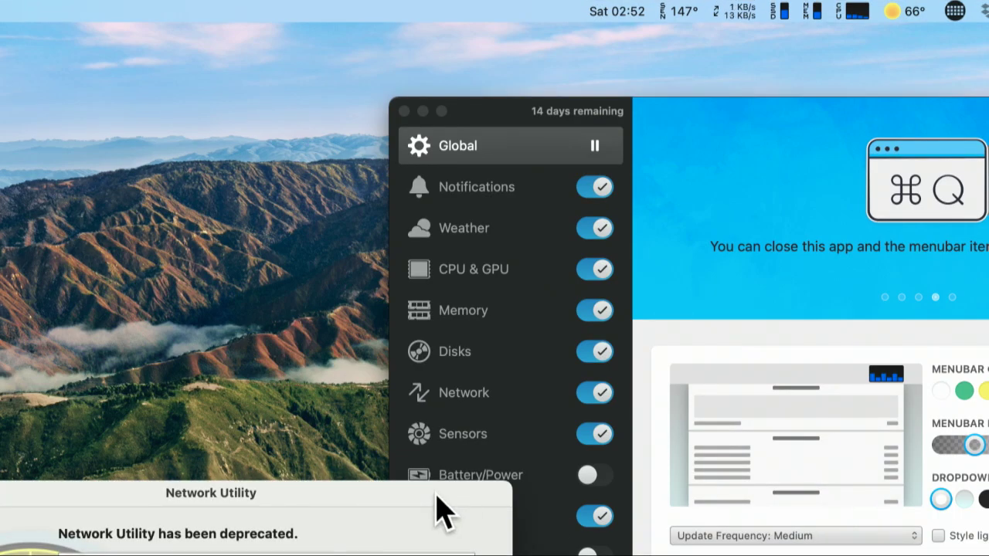
{"action": "left_click_drag", "start_coordinate": [444, 510], "coordinate": [490, 139]}
{"action": "left_click_drag", "start_coordinate": [309, 132], "coordinate": [418, 132]}
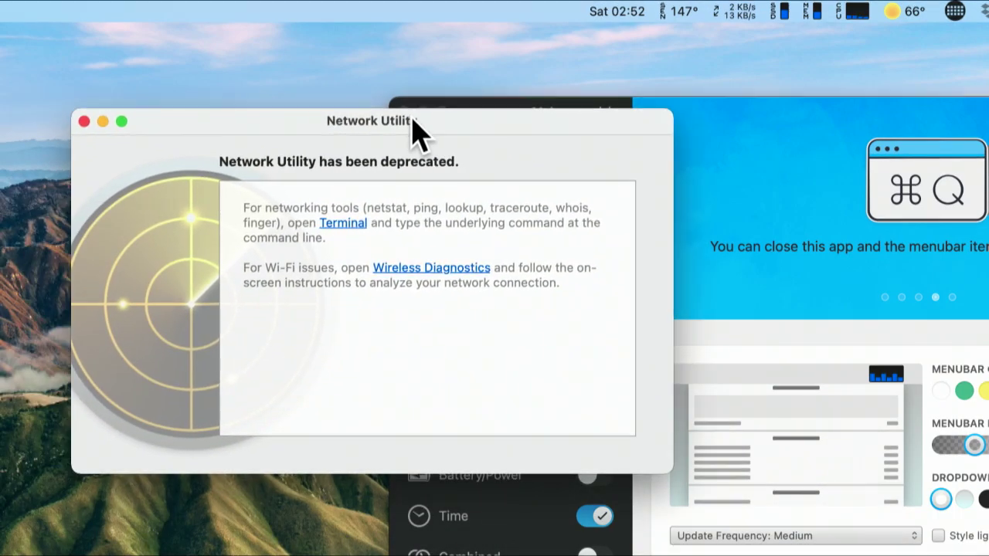
{"action": "left_click", "coordinate": [84, 121]}
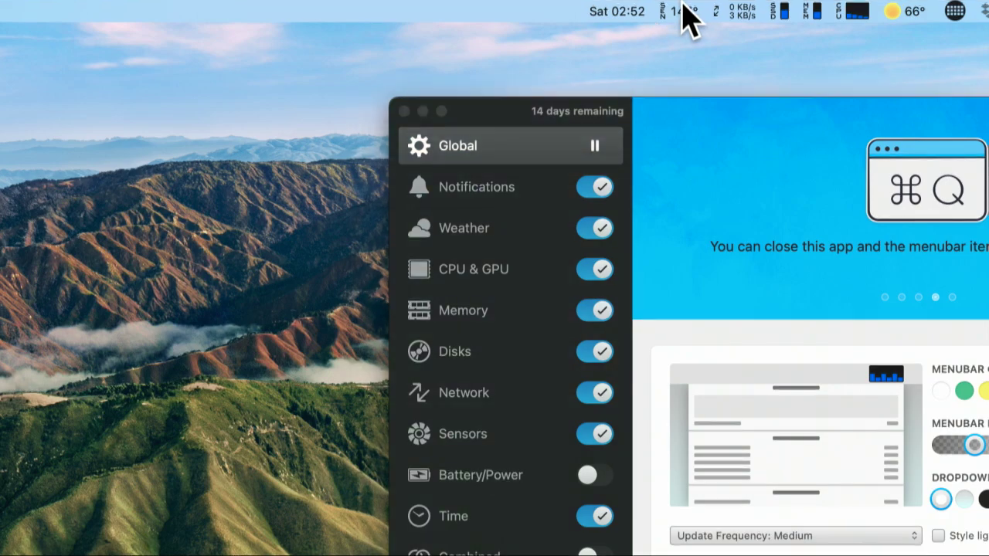
- Open the Network preferences from the network details, move the window into view and show the network details again
{"action": "left_click", "coordinate": [685, 11]}
{"action": "mouse_move", "coordinate": [740, 11]}
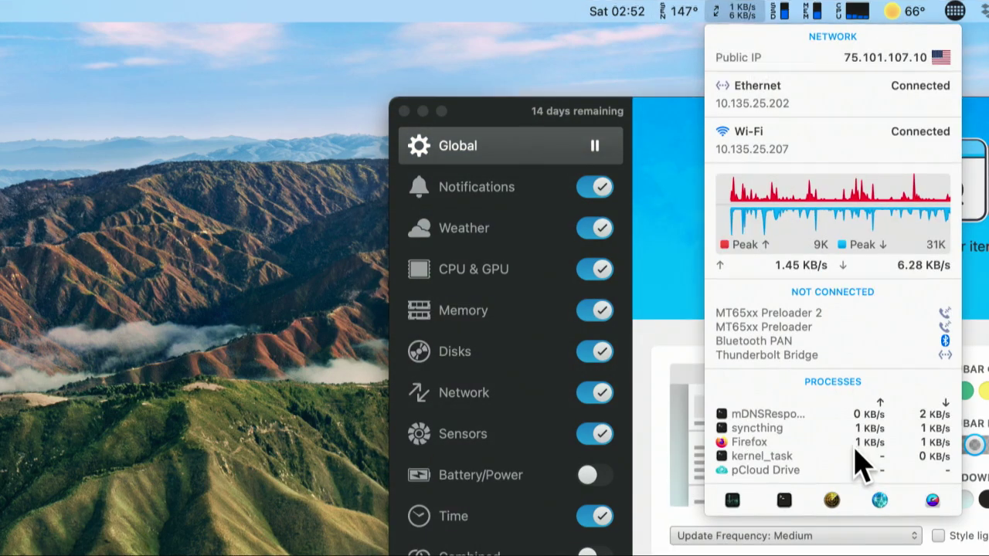
{"action": "left_click", "coordinate": [892, 510]}
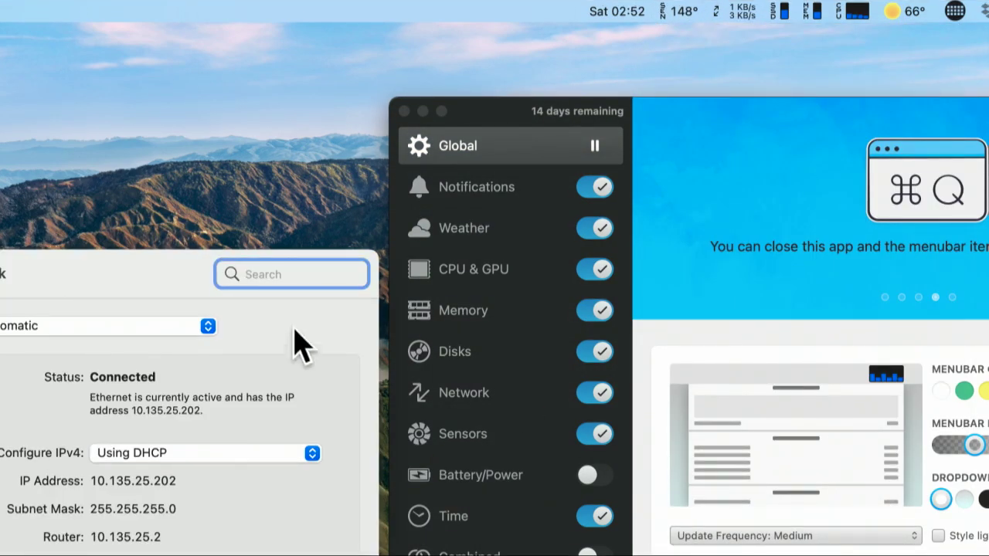
{"action": "left_click_drag", "start_coordinate": [169, 266], "coordinate": [496, 19]}
{"action": "left_click", "coordinate": [731, 12]}
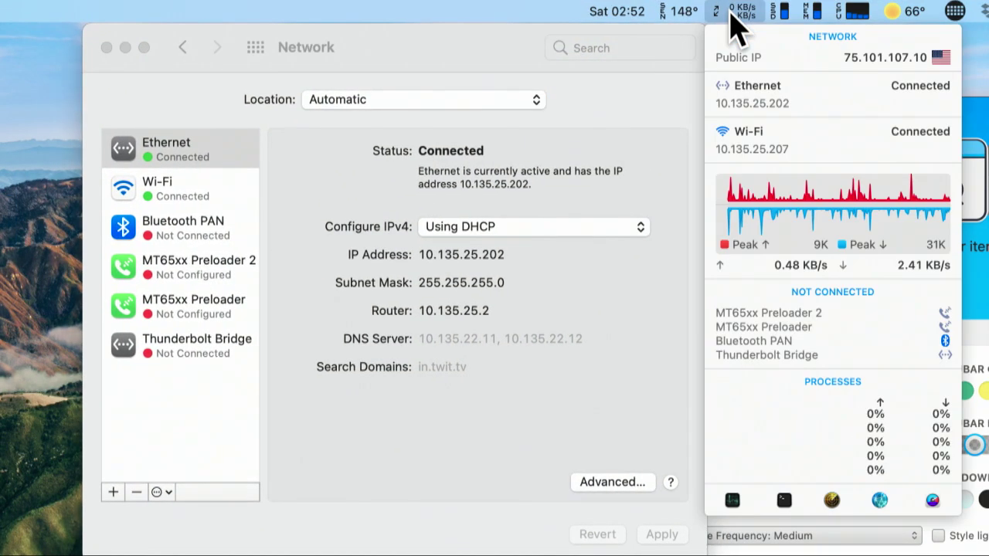
- Show the iStat Menus network settings from the network details, move the window into view, and close it along with the Network preferences
{"action": "left_click", "coordinate": [934, 502]}
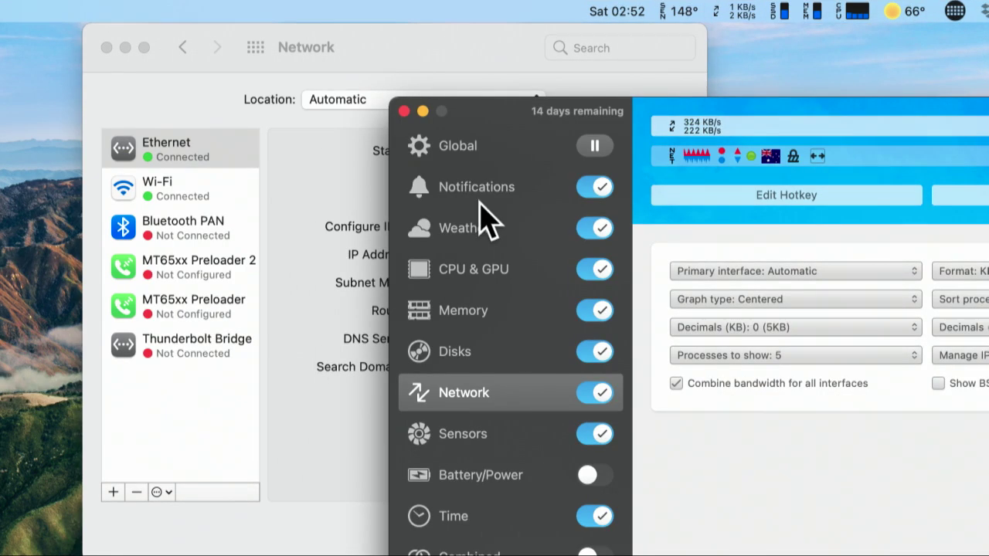
{"action": "left_click_drag", "start_coordinate": [513, 116], "coordinate": [238, 34]}
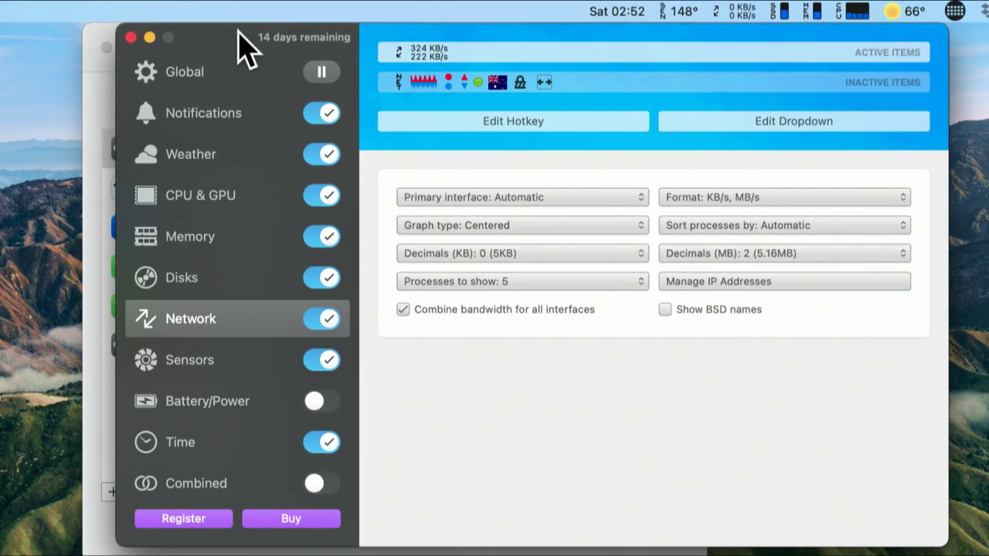
{"action": "left_click", "coordinate": [130, 37]}
{"action": "left_click", "coordinate": [107, 48]}
- Switch from the network details to the disk details and examine the Leoville drive's usage and the read and write processes
{"action": "left_click", "coordinate": [740, 17]}
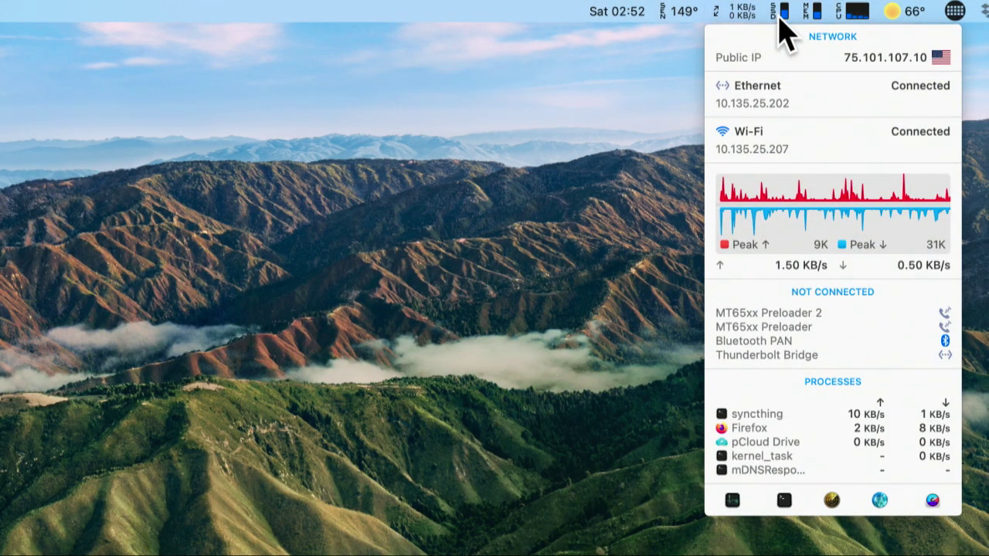
{"action": "mouse_move", "coordinate": [779, 19]}
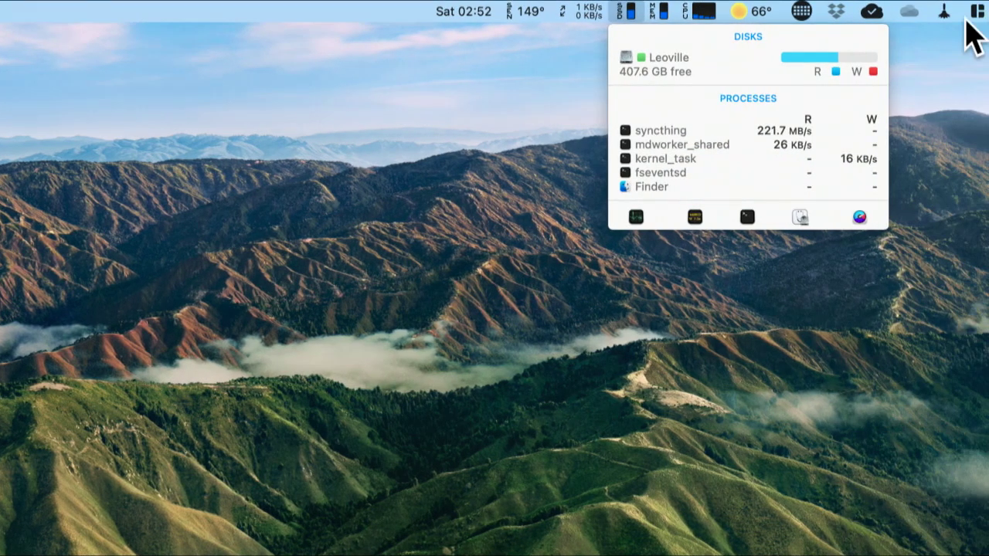
{"action": "mouse_move", "coordinate": [866, 63]}
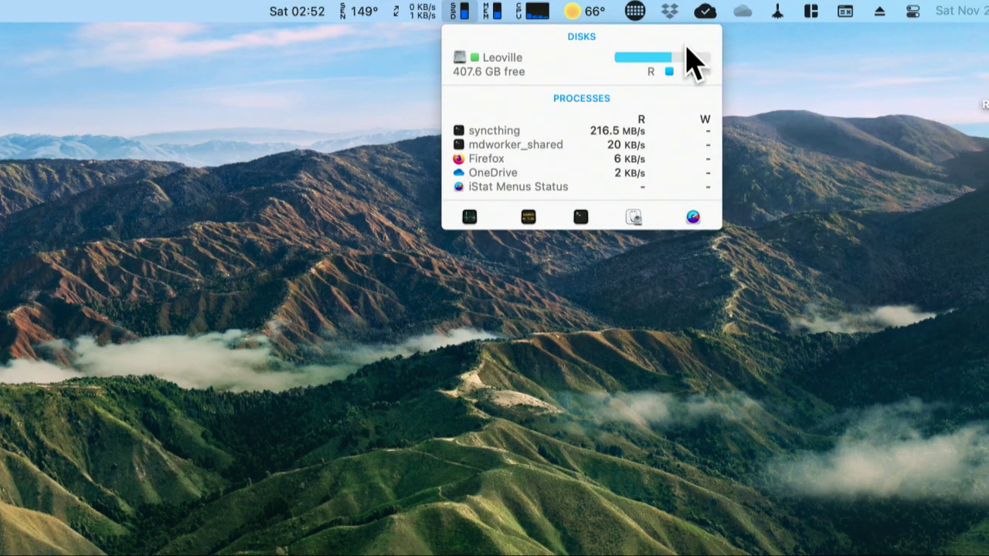
{"action": "mouse_move", "coordinate": [666, 65]}
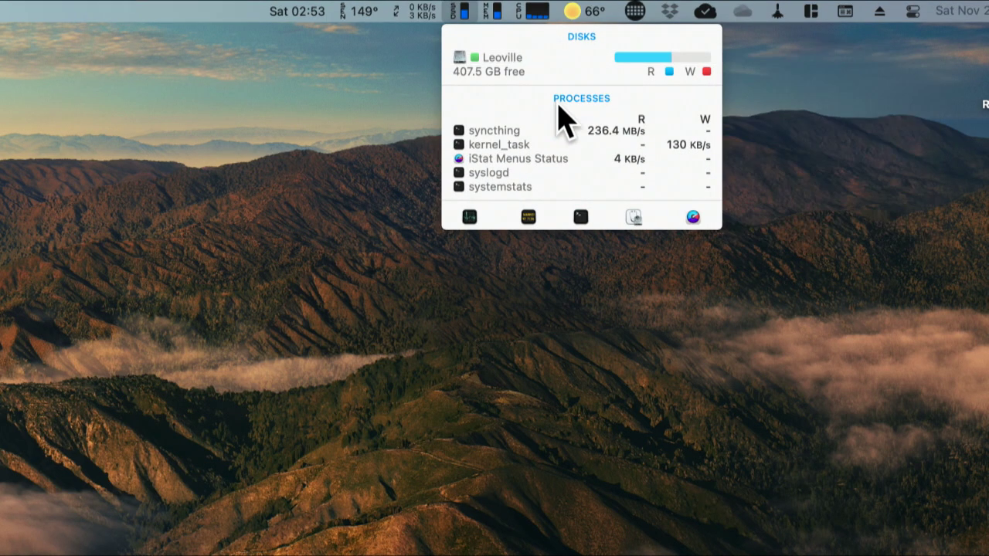
- Examine the memory details, including the pressure section and the wired, active, compressed and free memory breakdown
{"action": "left_click", "coordinate": [499, 20]}
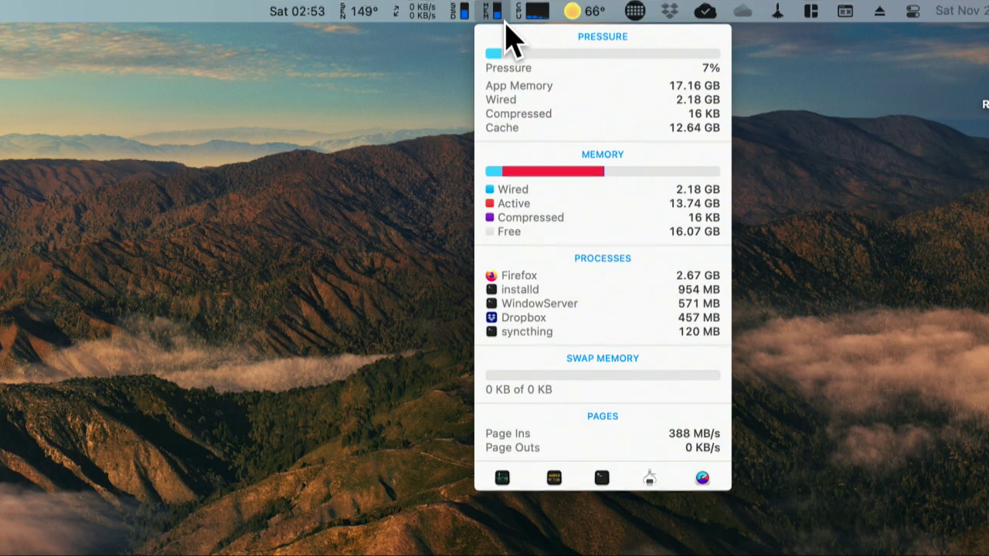
{"action": "mouse_move", "coordinate": [536, 66]}
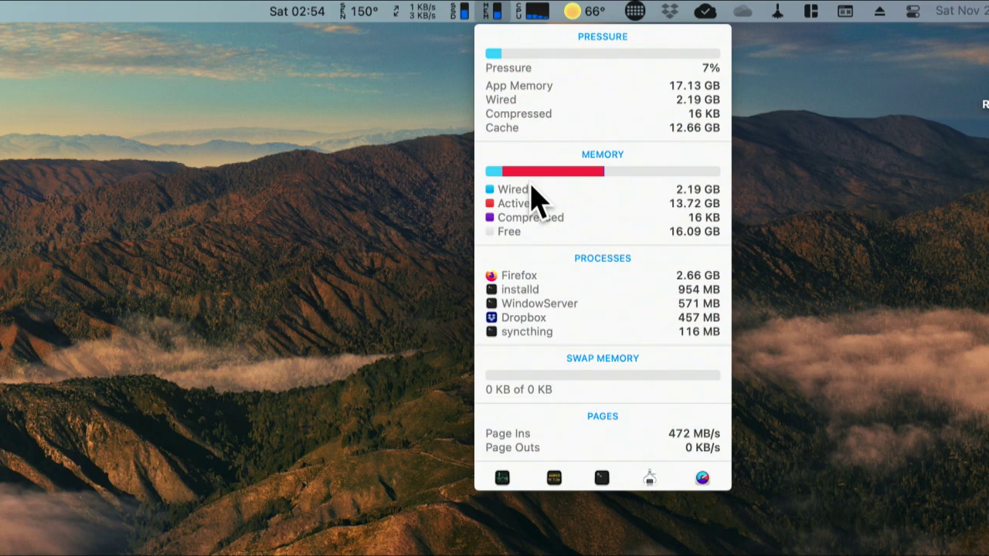
{"action": "mouse_move", "coordinate": [633, 166]}
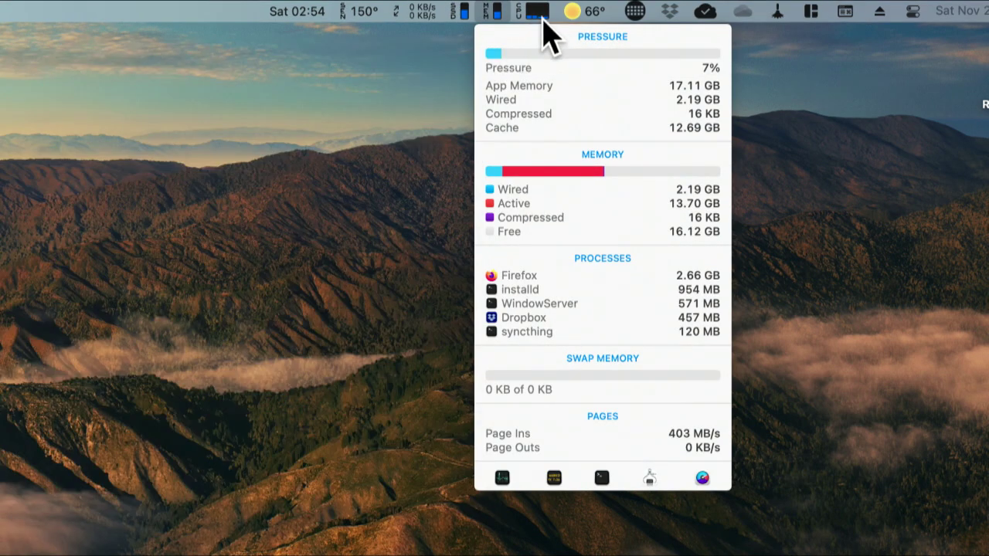
- Examine the CPU details, including the one-hour history graph of processor usage
{"action": "mouse_move", "coordinate": [540, 16]}
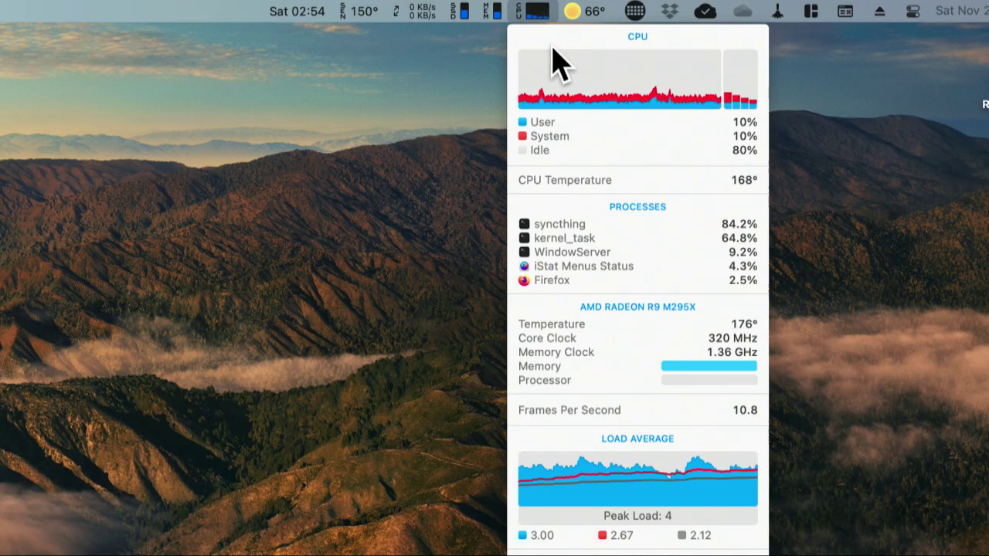
{"action": "mouse_move", "coordinate": [558, 62]}
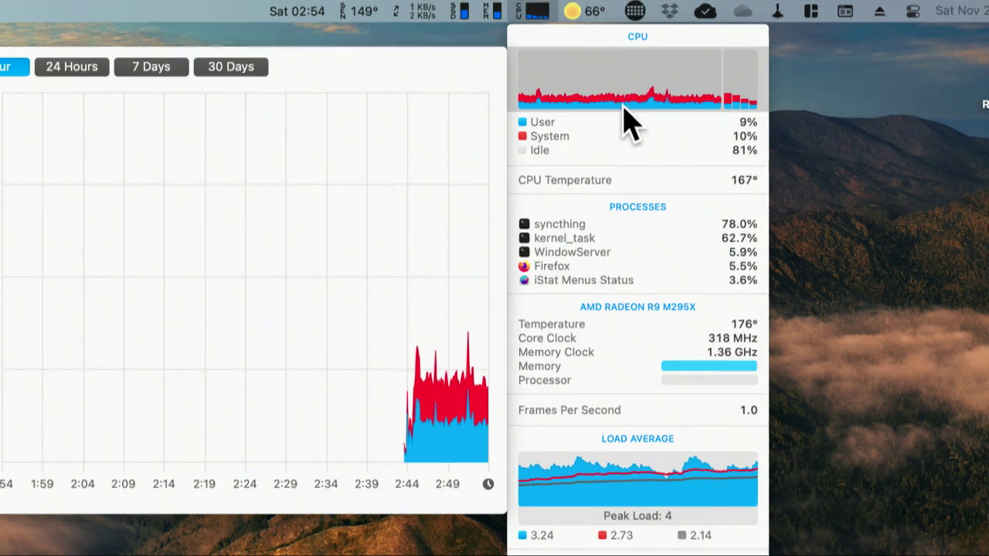
{"action": "mouse_move", "coordinate": [630, 131]}
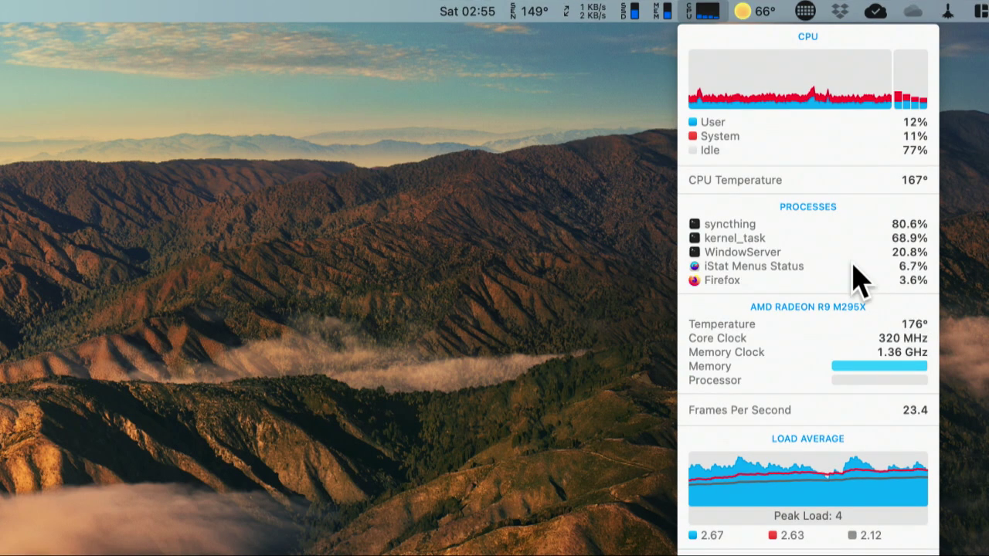
- Examine the AMD Radeon R9 M295X memory history, load average and uptime in the CPU details, and close the details
{"action": "mouse_move", "coordinate": [769, 158]}
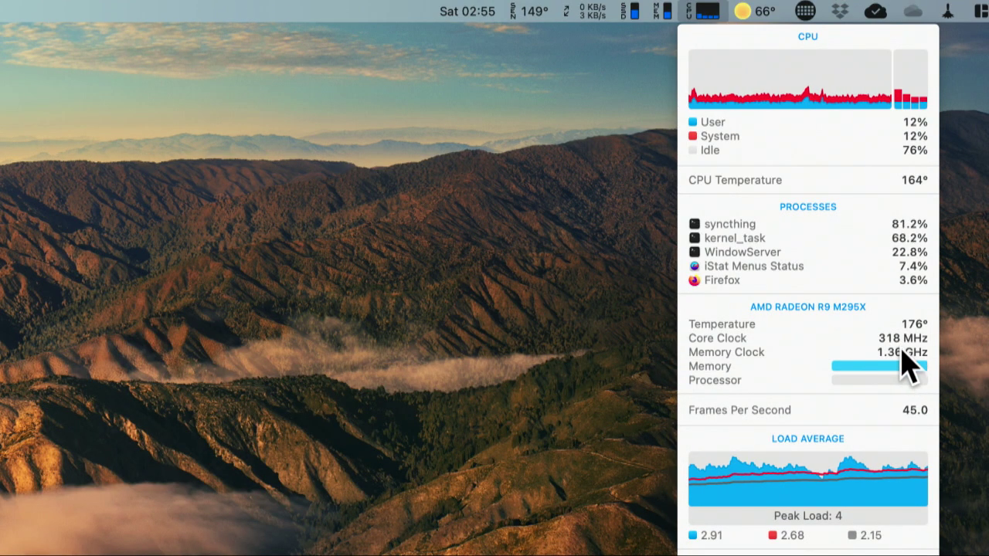
{"action": "mouse_move", "coordinate": [906, 371]}
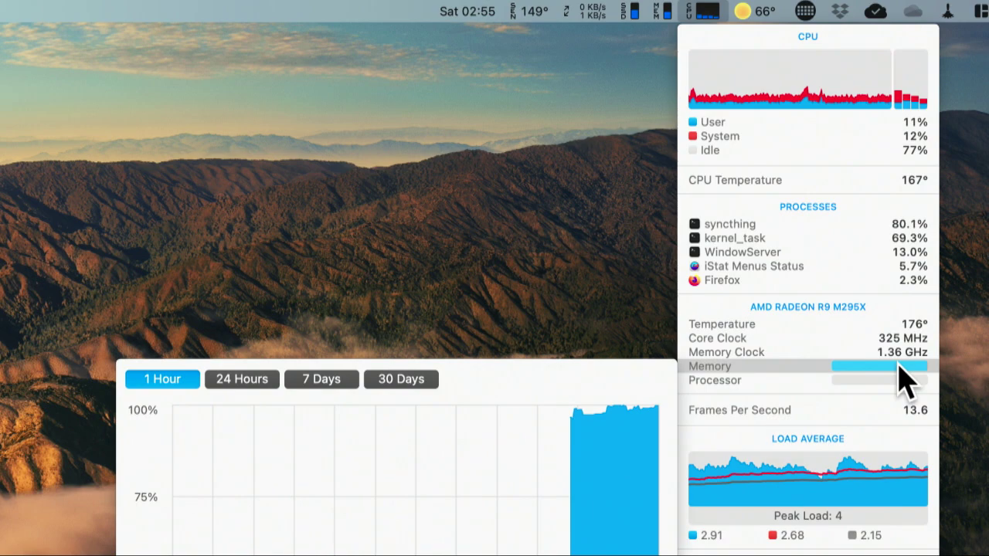
{"action": "mouse_move", "coordinate": [902, 391]}
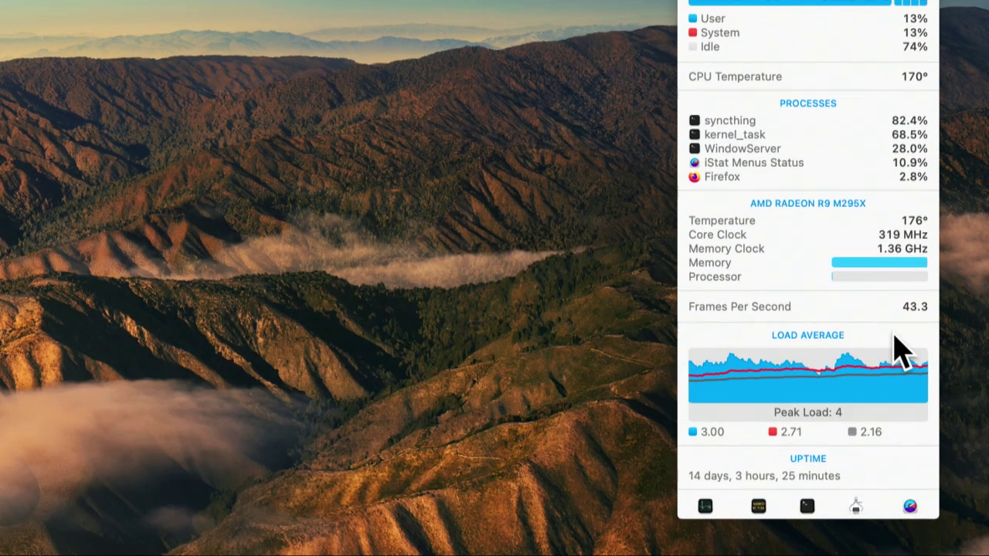
{"action": "mouse_move", "coordinate": [894, 395]}
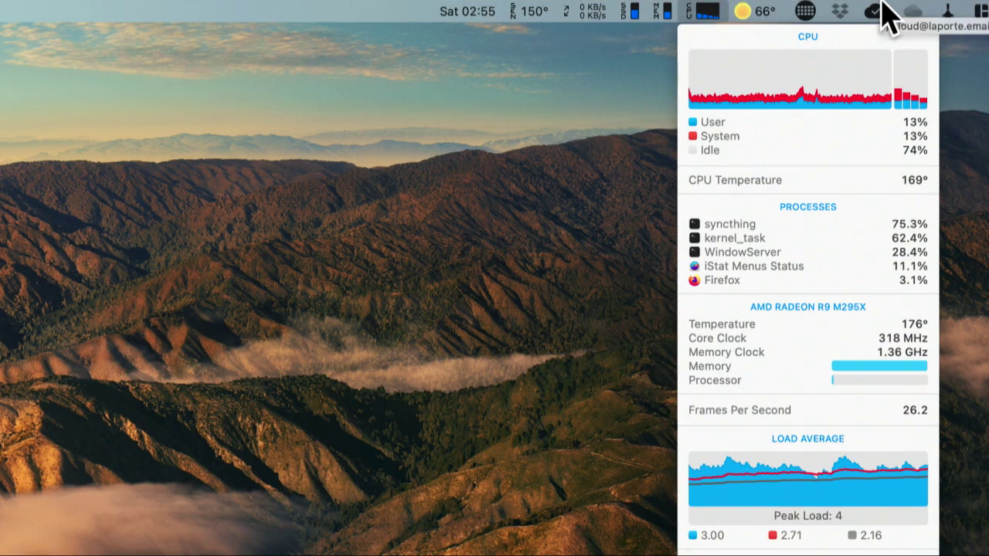
{"action": "left_click", "coordinate": [698, 22]}
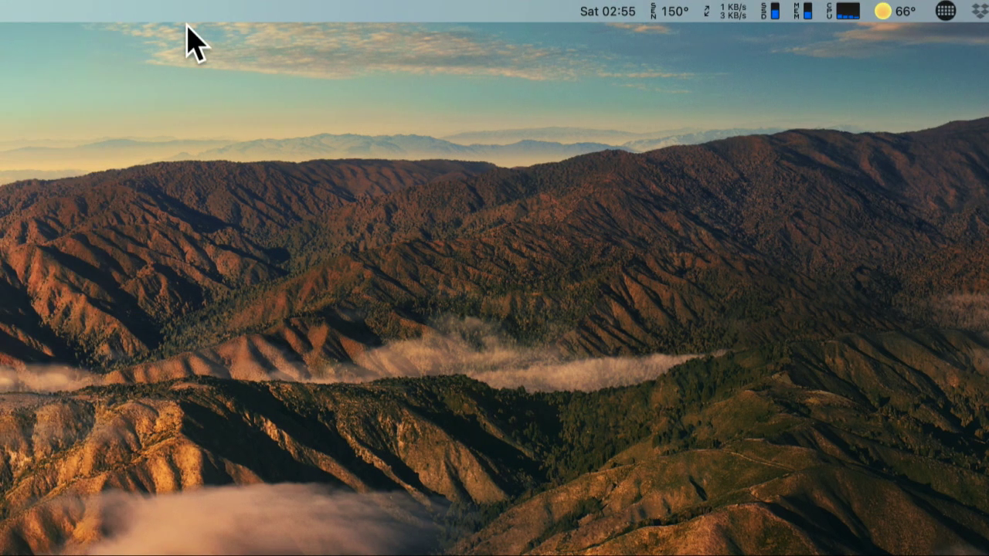
- Show the network details again and switch to the disk details
{"action": "left_click", "coordinate": [742, 16]}
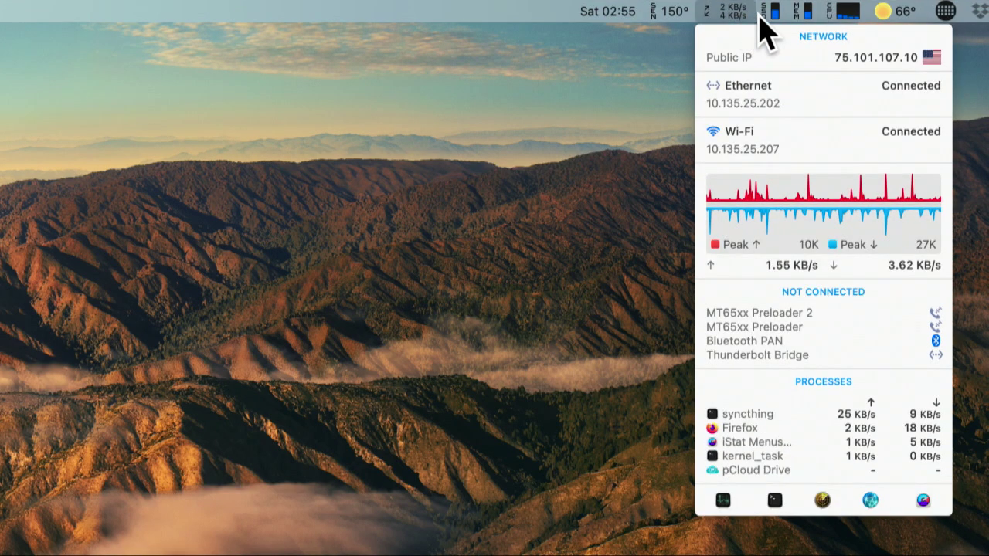
{"action": "left_click", "coordinate": [771, 15]}
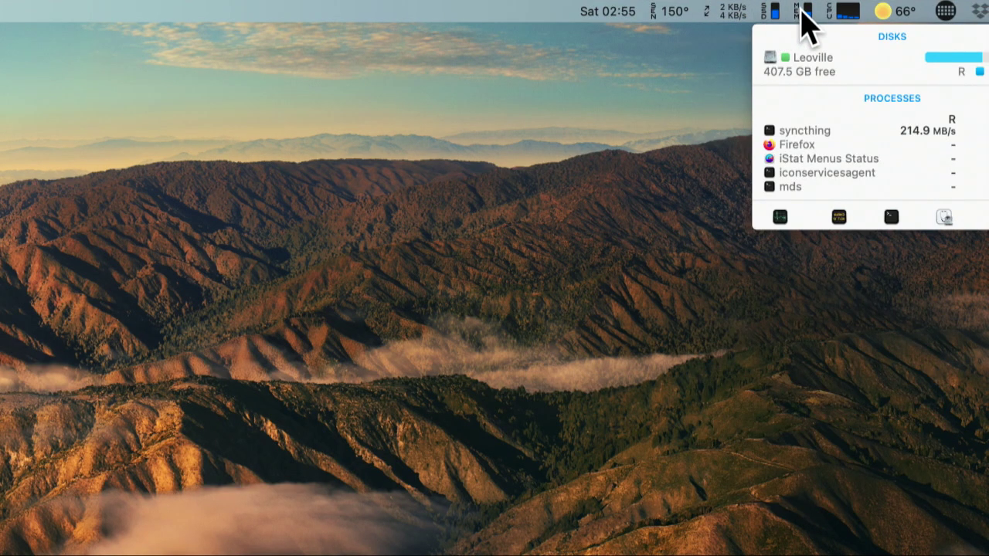